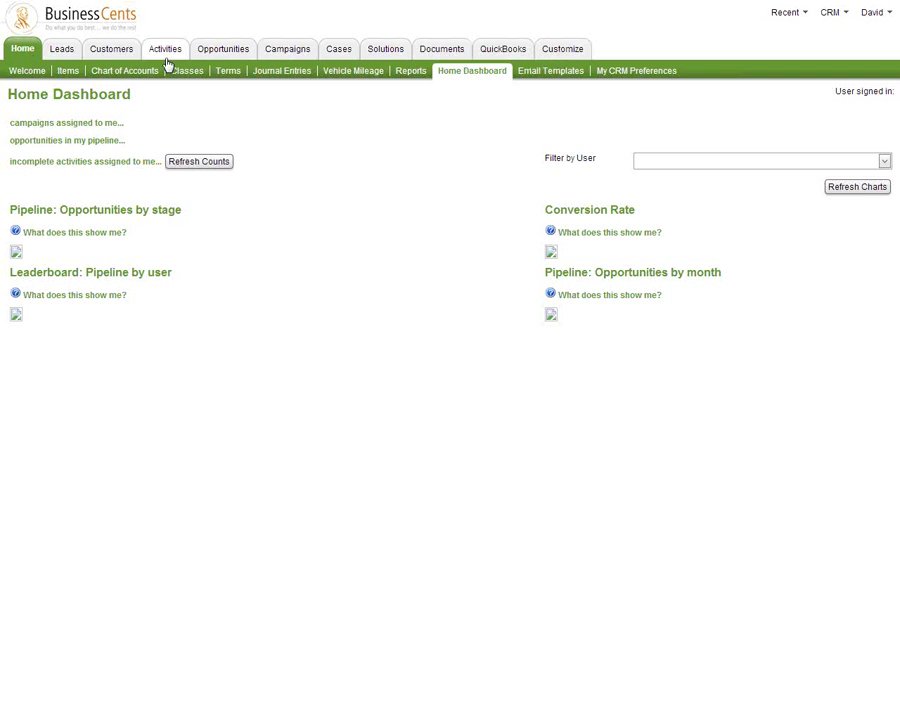
{"action": "left_click", "coordinate": [64, 50]}
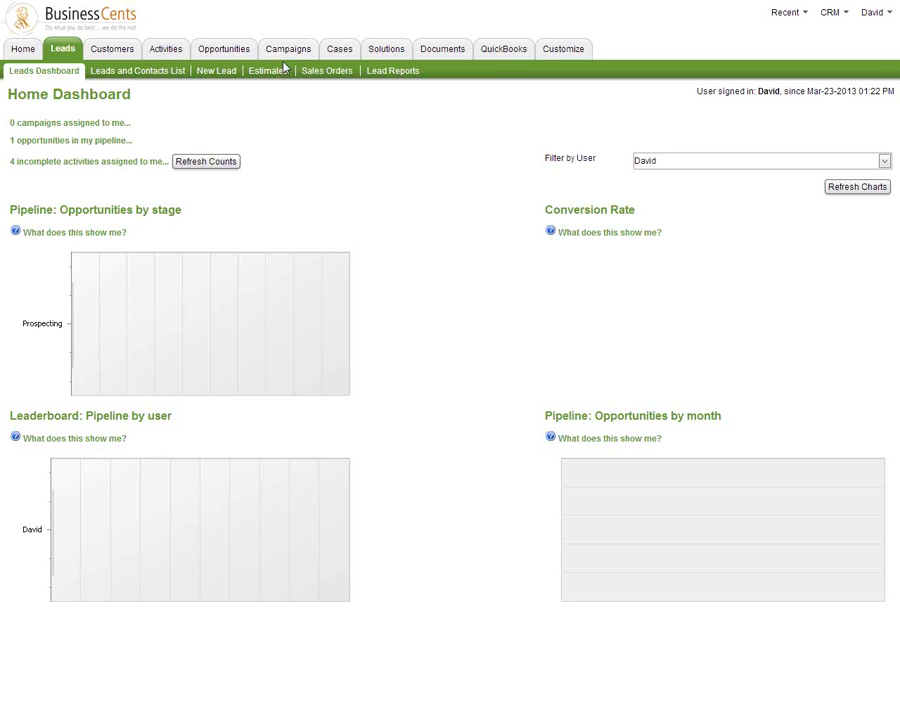
Open the Customize Tabs page, which lists existing tabs beside the new-tab form
{"action": "left_click", "coordinate": [563, 55]}
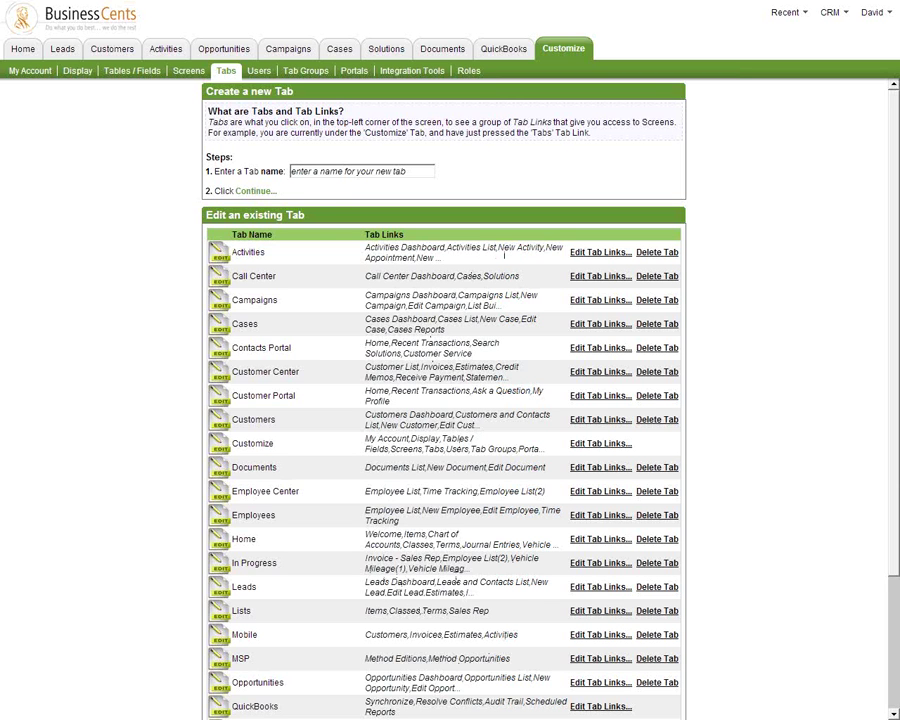
Name the new tab 'Sales Staff' and continue to group selection
{"action": "left_click", "coordinate": [316, 172]}
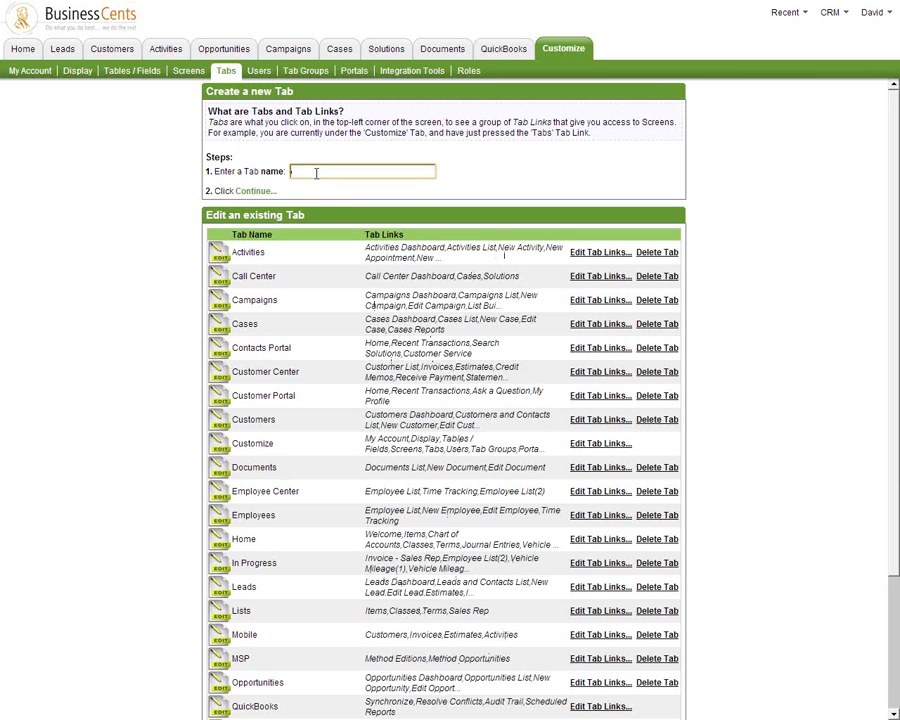
{"action": "type", "text": "Sales St"}
{"action": "type", "text": "aff"}
{"action": "left_click", "coordinate": [264, 192]}
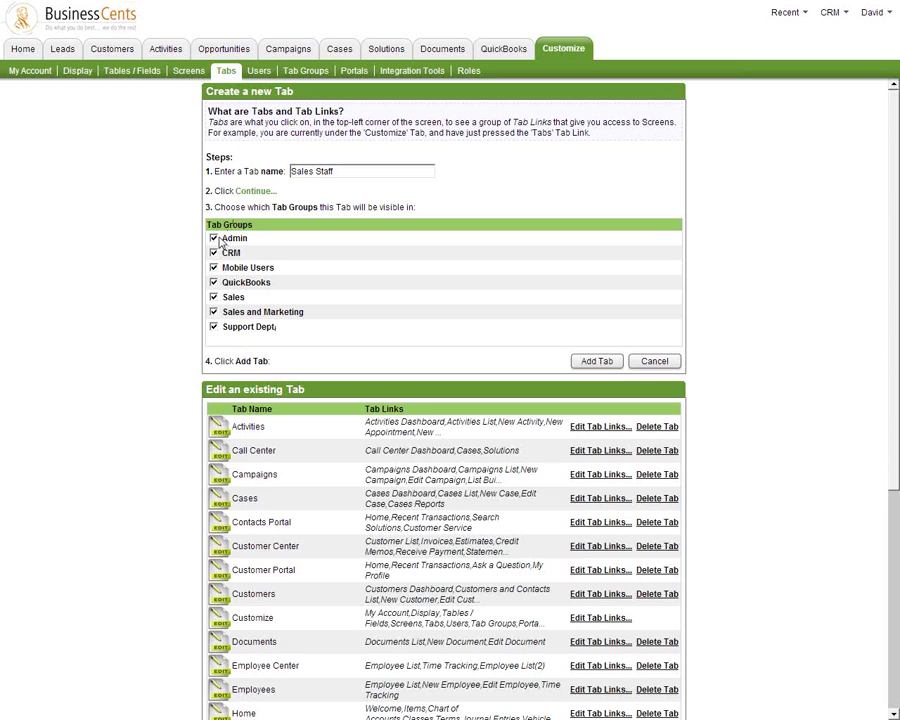
Limit the Sales Staff tab to the Admin, Sales, and Sales and Marketing groups
{"action": "left_click", "coordinate": [213, 238]}
{"action": "left_click", "coordinate": [213, 268]}
{"action": "left_click", "coordinate": [213, 283]}
{"action": "left_click", "coordinate": [213, 327]}
{"action": "left_click", "coordinate": [213, 312]}
{"action": "left_click", "coordinate": [213, 312]}
{"action": "left_click", "coordinate": [213, 238]}
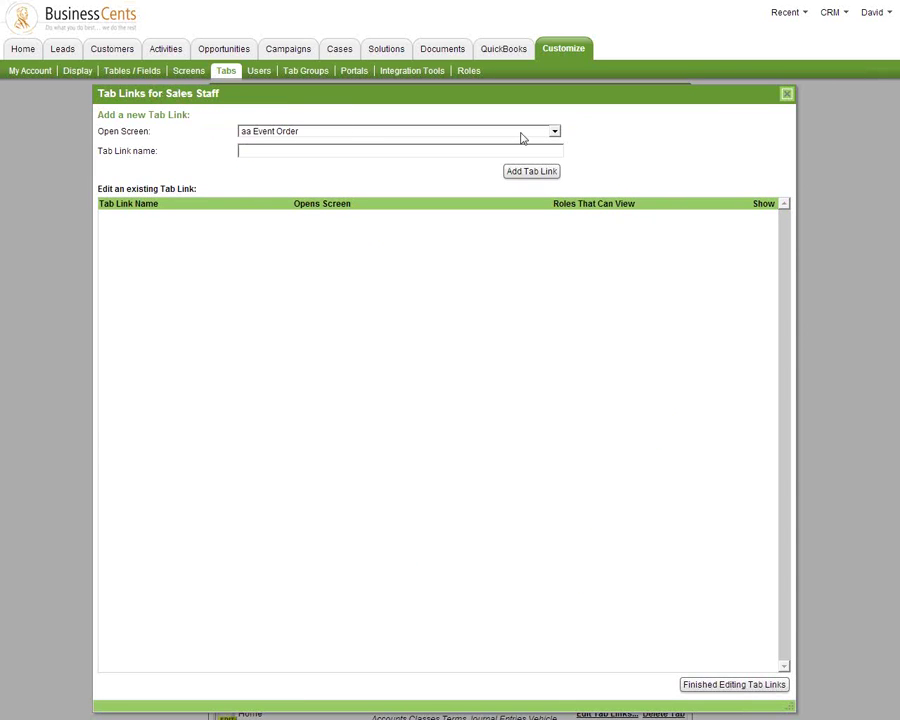
Add a Sales Order link to the Sales Staff tab using the SalesOrder screen
{"action": "left_click", "coordinate": [553, 133]}
{"action": "scroll", "coordinate": [555, 198], "scroll_direction": "down", "scroll_amount": 5}
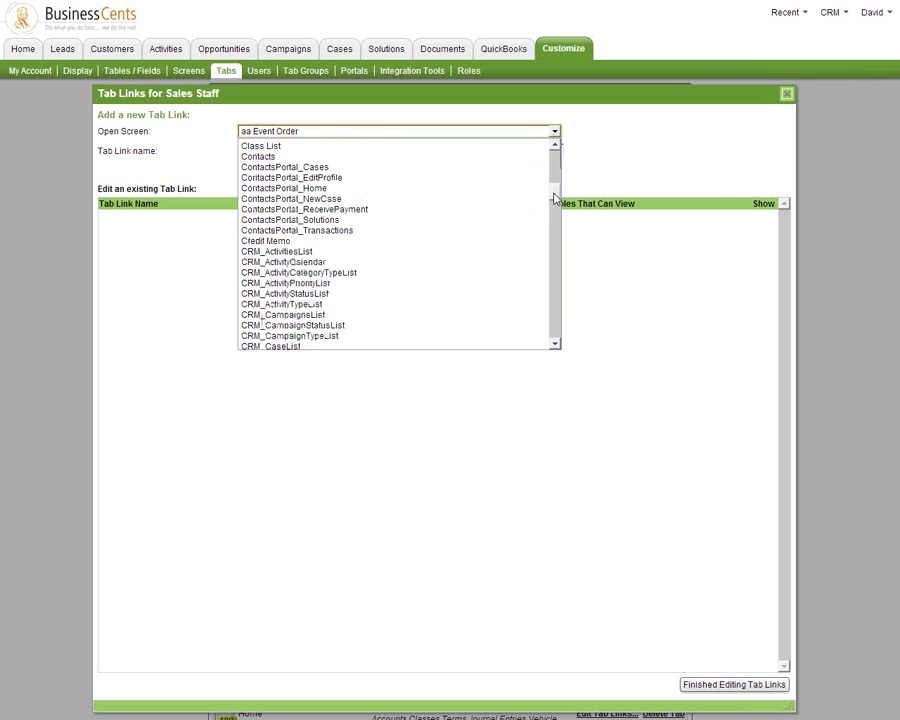
{"action": "left_click_drag", "start_coordinate": [555, 198], "coordinate": [555, 278]}
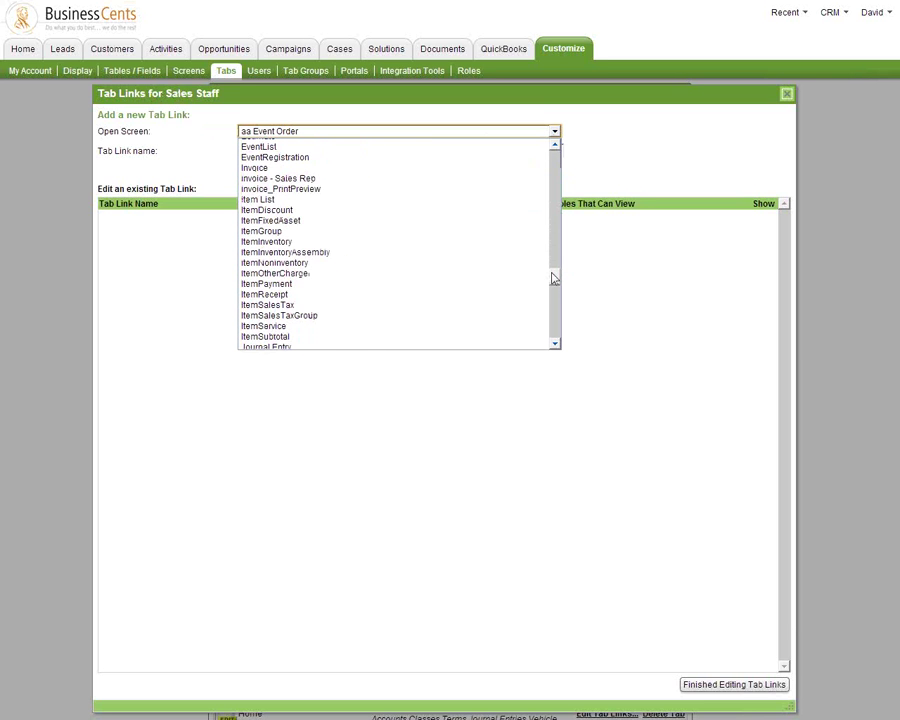
{"action": "left_click_drag", "start_coordinate": [554, 278], "coordinate": [556, 305]}
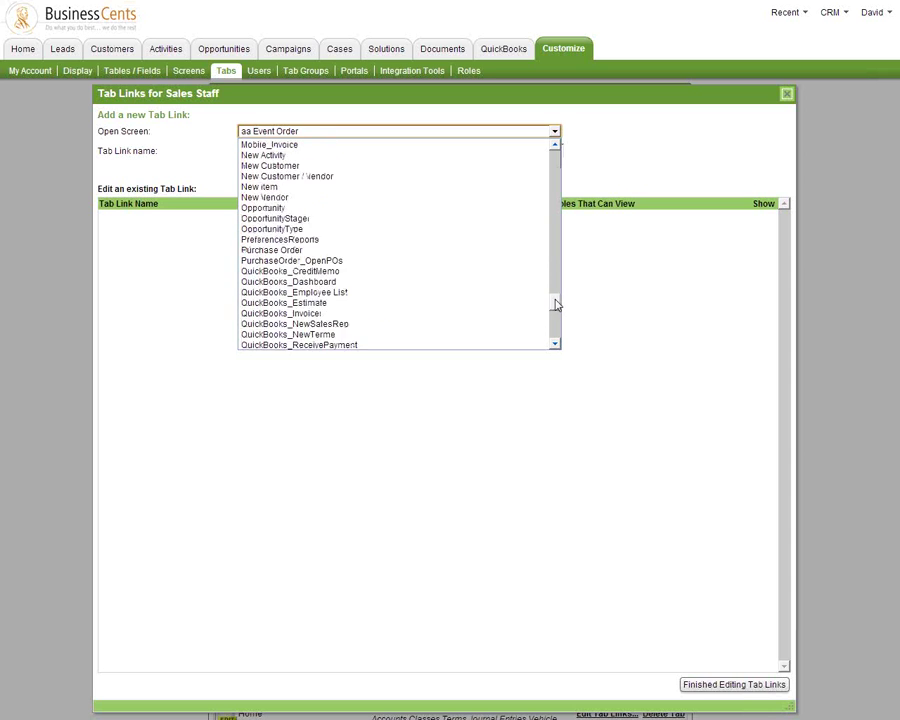
{"action": "left_click_drag", "start_coordinate": [556, 305], "coordinate": [556, 320]}
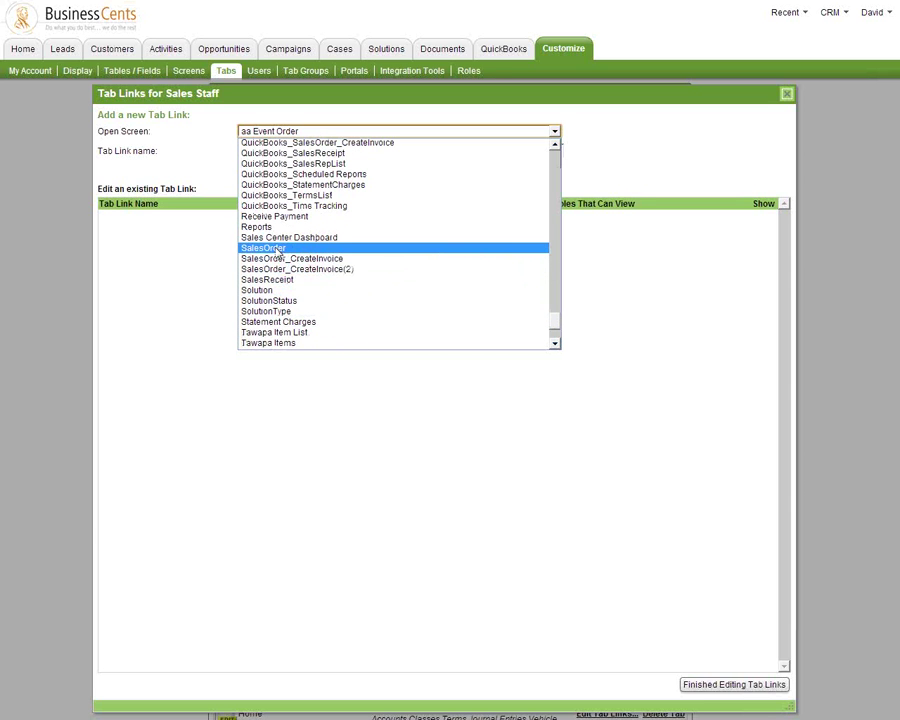
{"action": "left_click", "coordinate": [279, 248]}
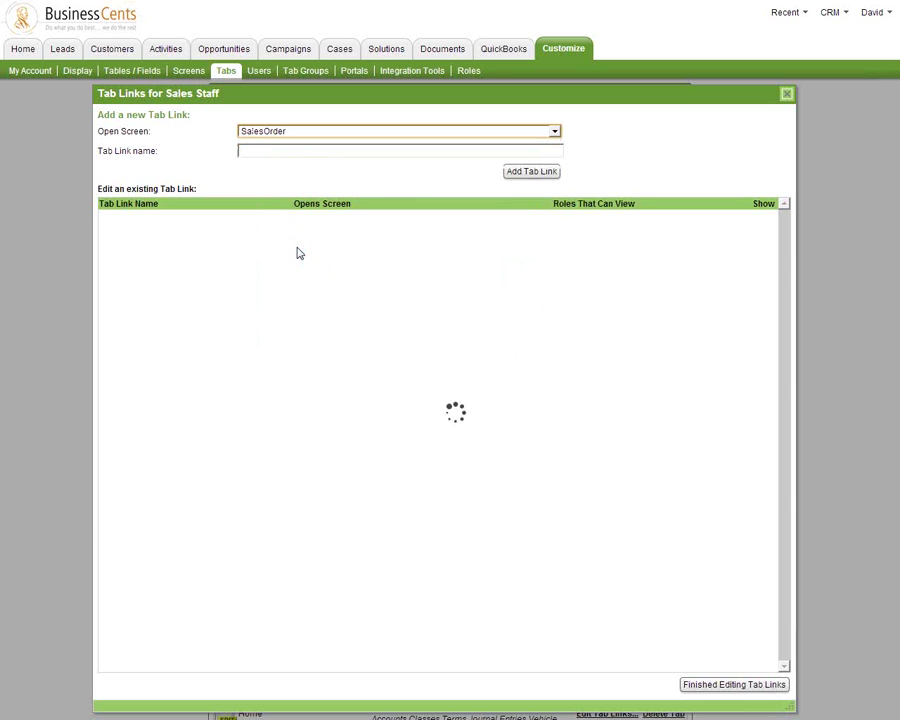
{"action": "left_click", "coordinate": [527, 174]}
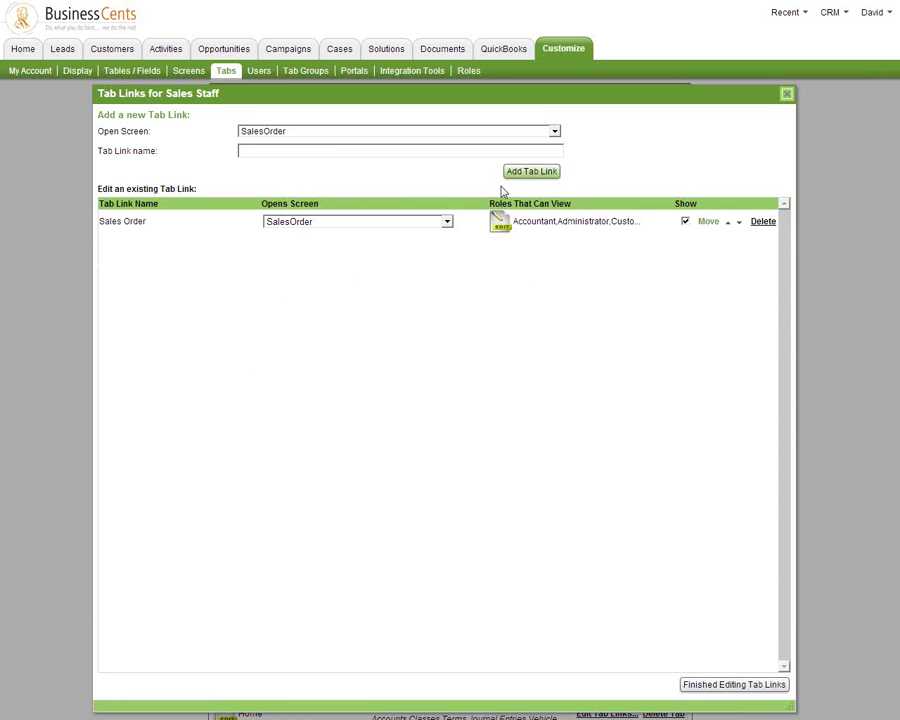
Add a Lead List link from the CRM_LeadList screen, removing the 'CRM_' prefix from its name
{"action": "left_click", "coordinate": [556, 131]}
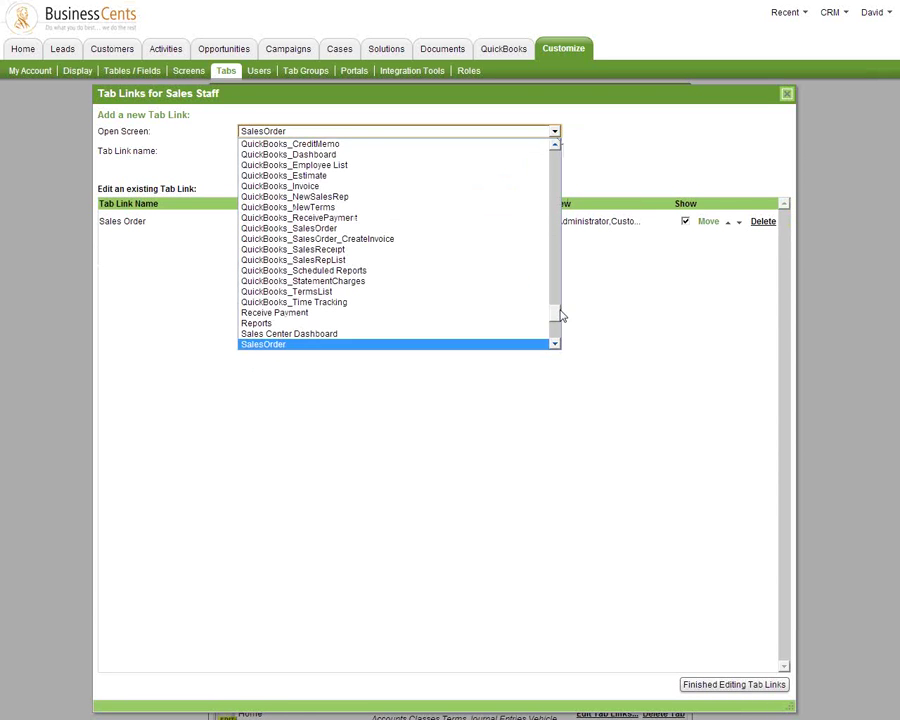
{"action": "left_click_drag", "start_coordinate": [561, 316], "coordinate": [553, 214]}
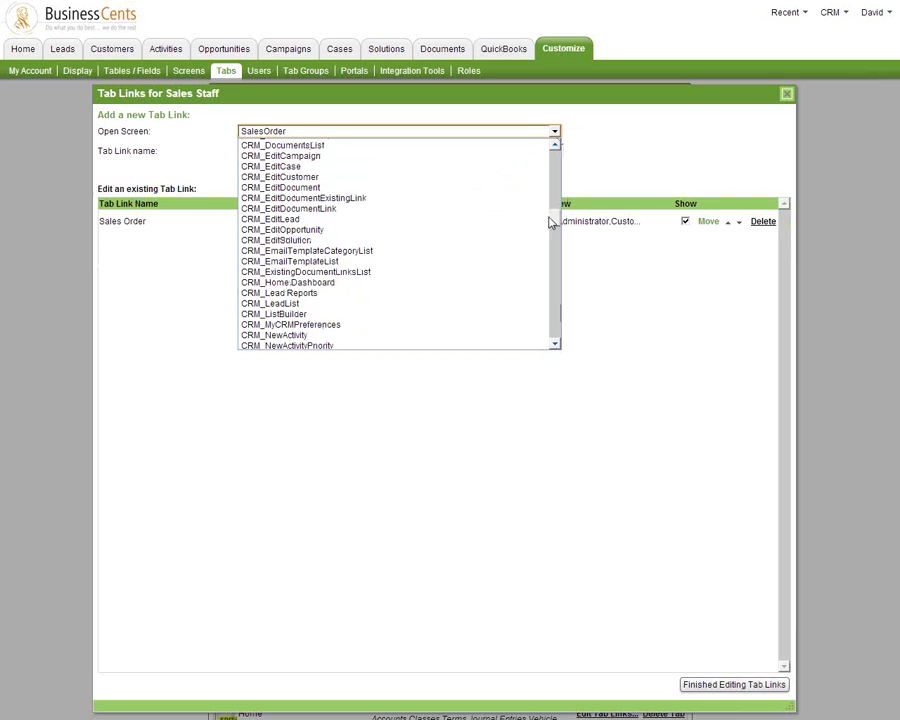
{"action": "left_click", "coordinate": [482, 304]}
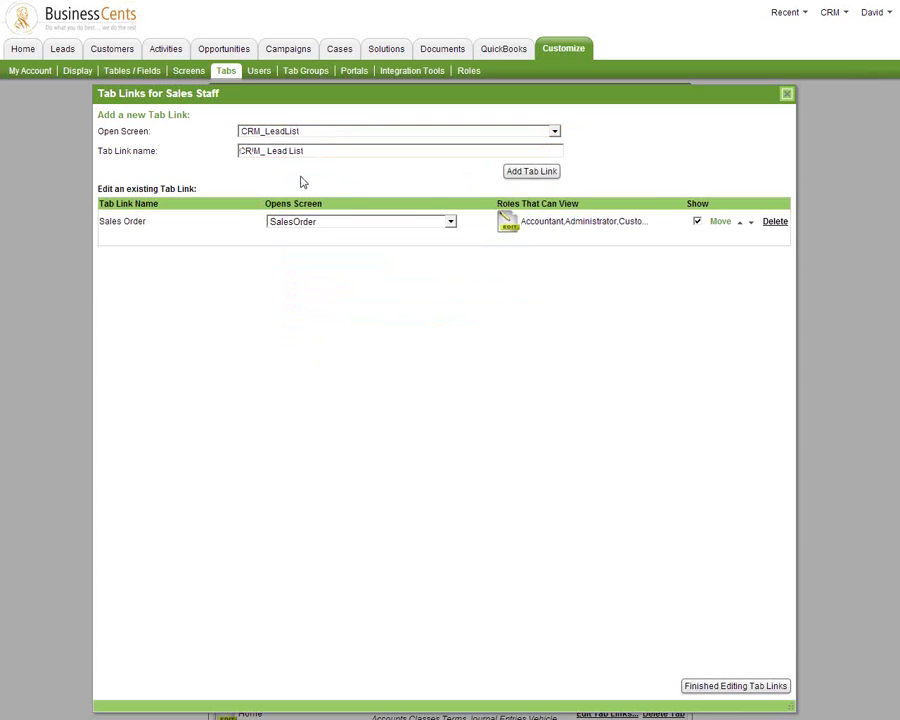
{"action": "left_click_drag", "start_coordinate": [266, 151], "coordinate": [227, 152]}
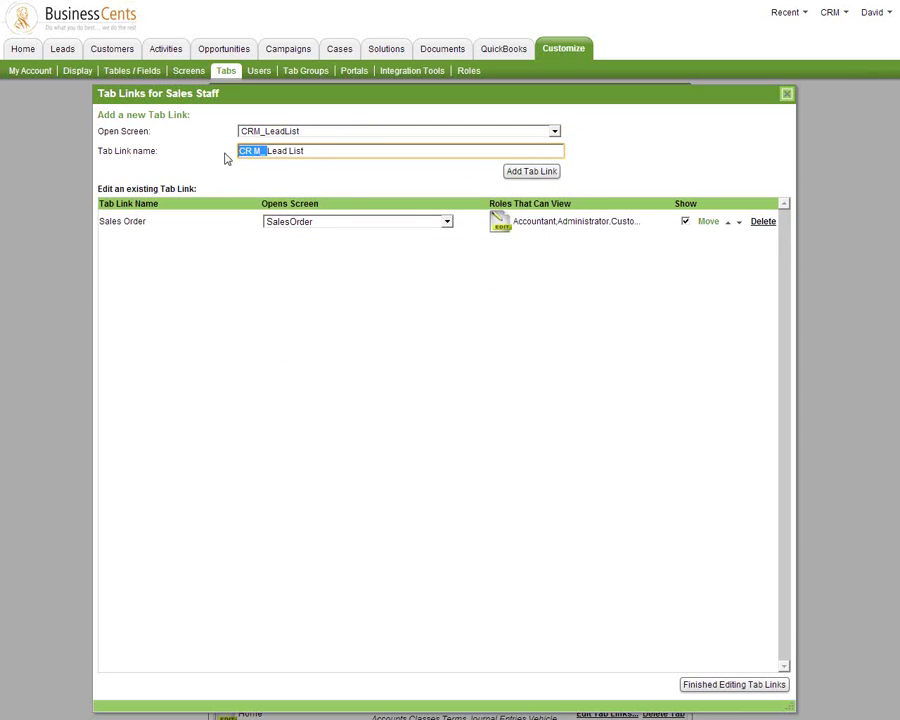
{"action": "key", "text": "BackSpace"}
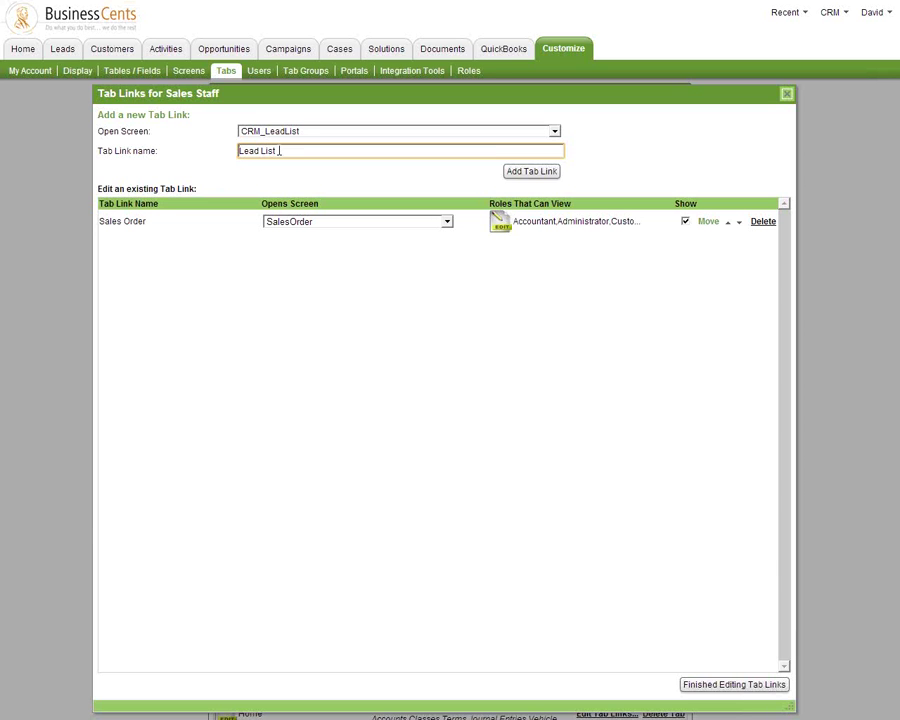
{"action": "left_click", "coordinate": [531, 173]}
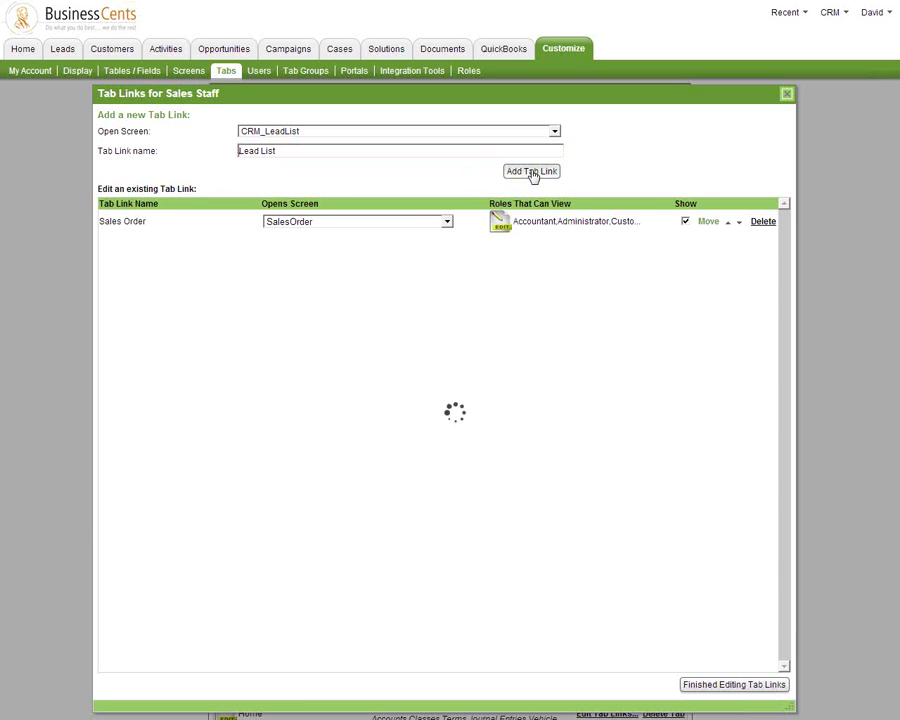
Add a Vehicle Mileage link to the Sales Staff tab
{"action": "left_click", "coordinate": [555, 133]}
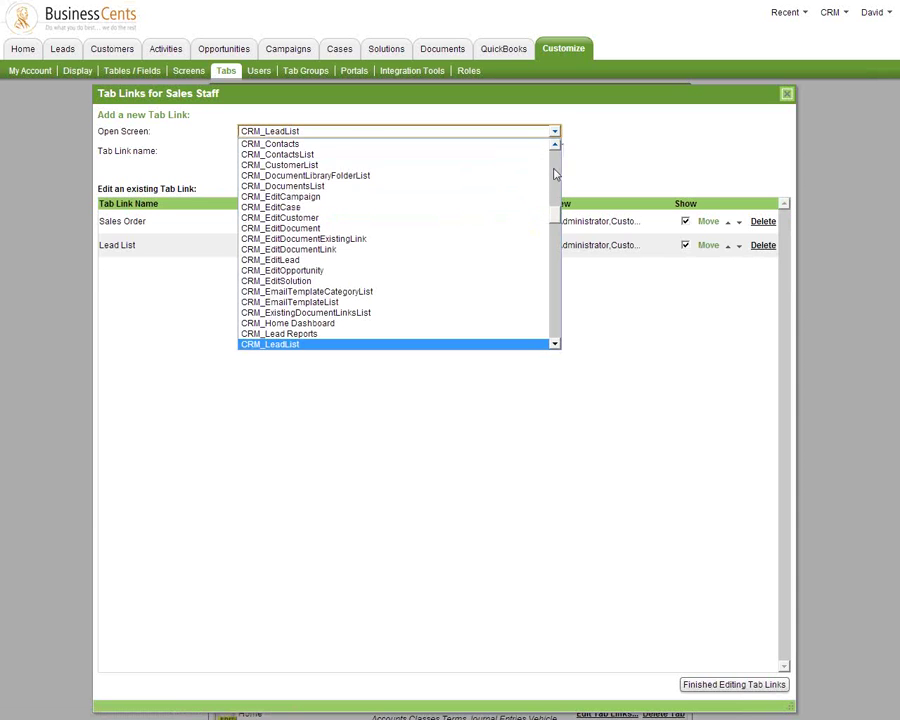
{"action": "left_click_drag", "start_coordinate": [556, 222], "coordinate": [556, 341]}
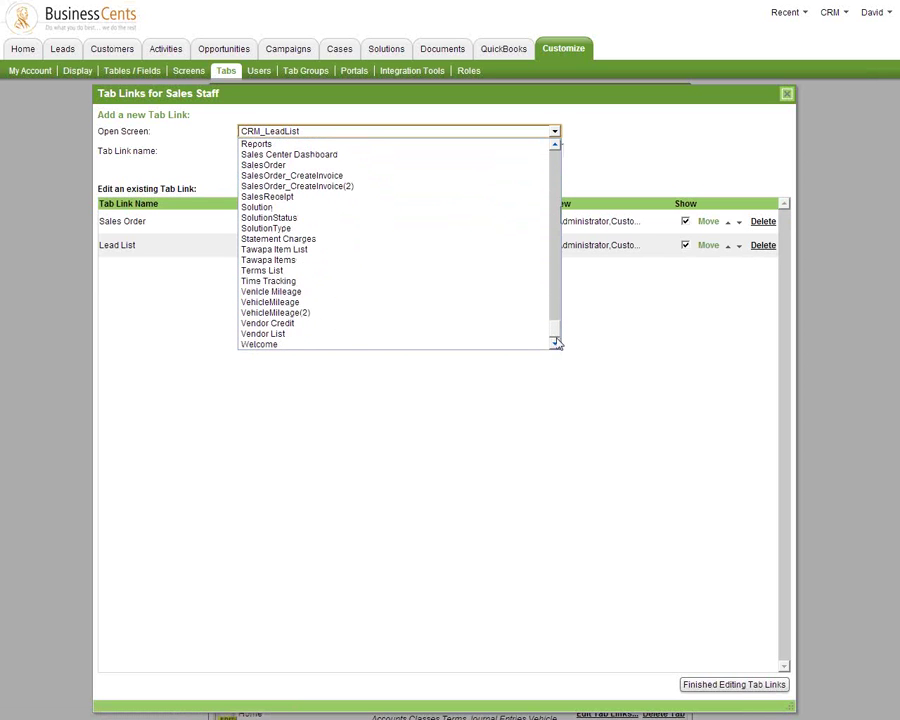
{"action": "left_click", "coordinate": [455, 292]}
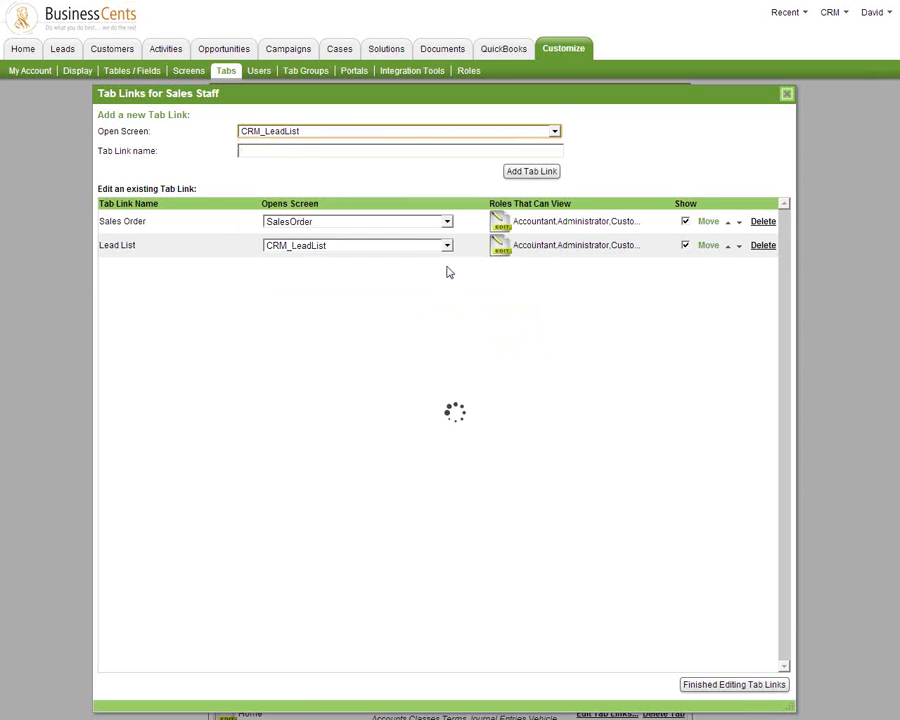
{"action": "left_click", "coordinate": [506, 176]}
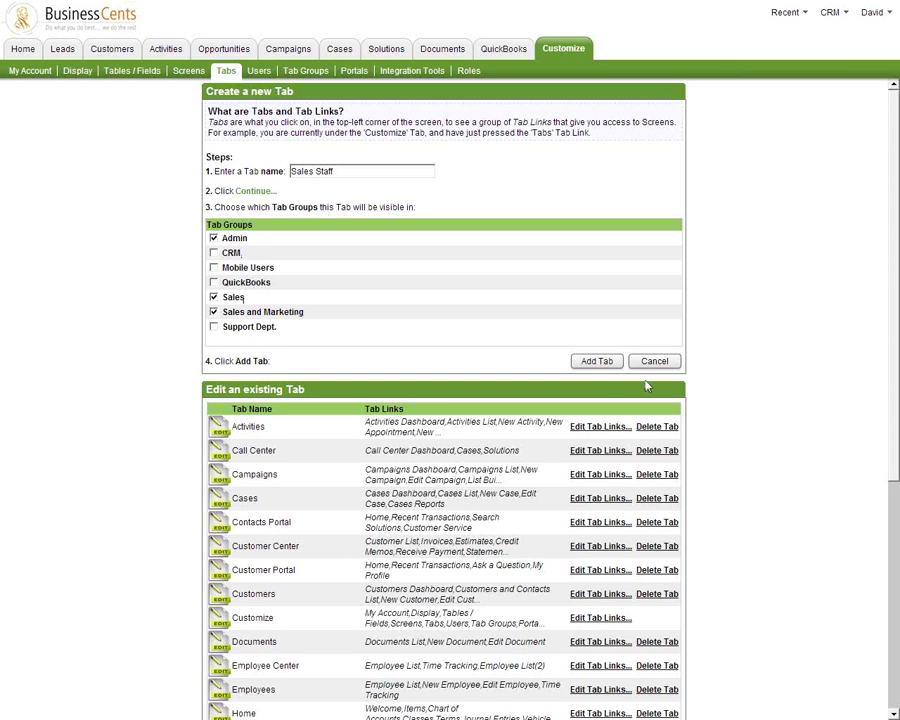
Switch to the Sales tab group and open the Sales Staff tab's Sales Order screen
{"action": "left_click", "coordinate": [832, 13]}
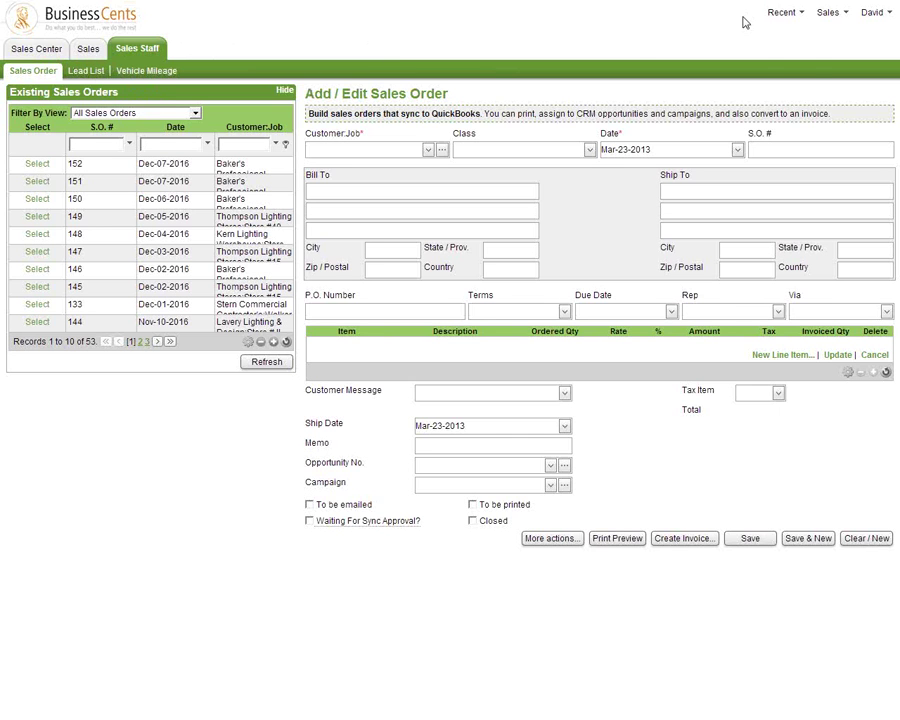
{"action": "left_click", "coordinate": [820, 14]}
{"action": "left_click", "coordinate": [876, 13]}
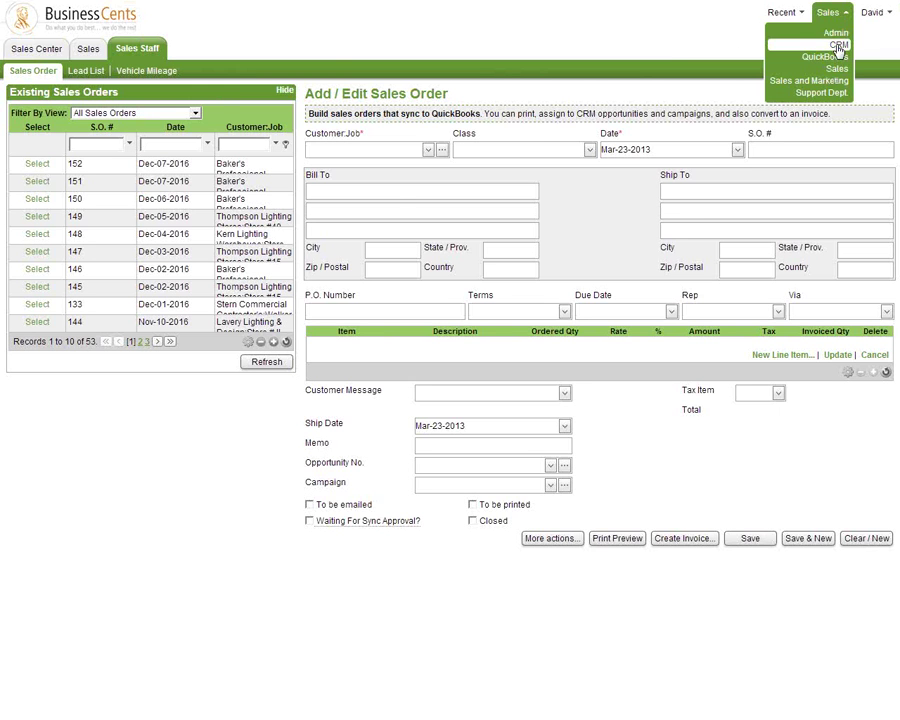
Choose CRM from the top-right tab-group dropdown
{"action": "left_click", "coordinate": [838, 44]}
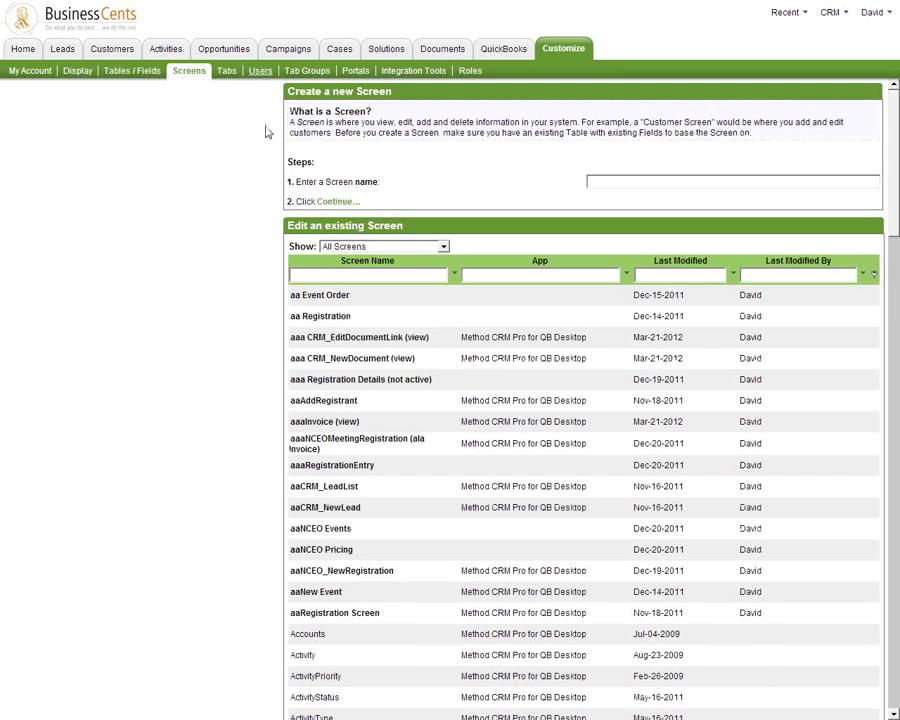
{"action": "type", "text": "dglantz"}
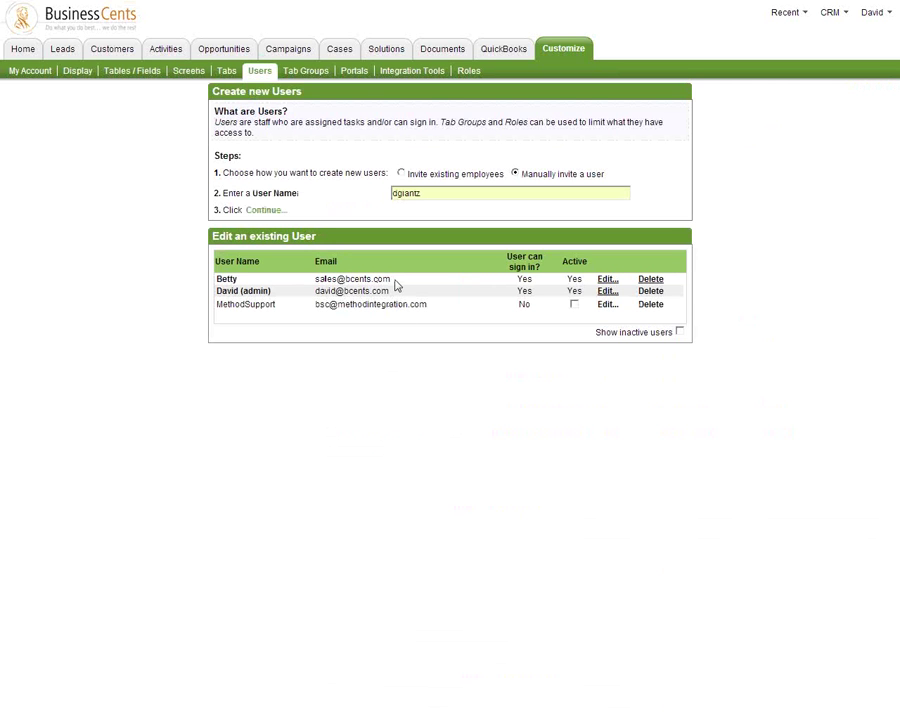
{"action": "left_click", "coordinate": [607, 279]}
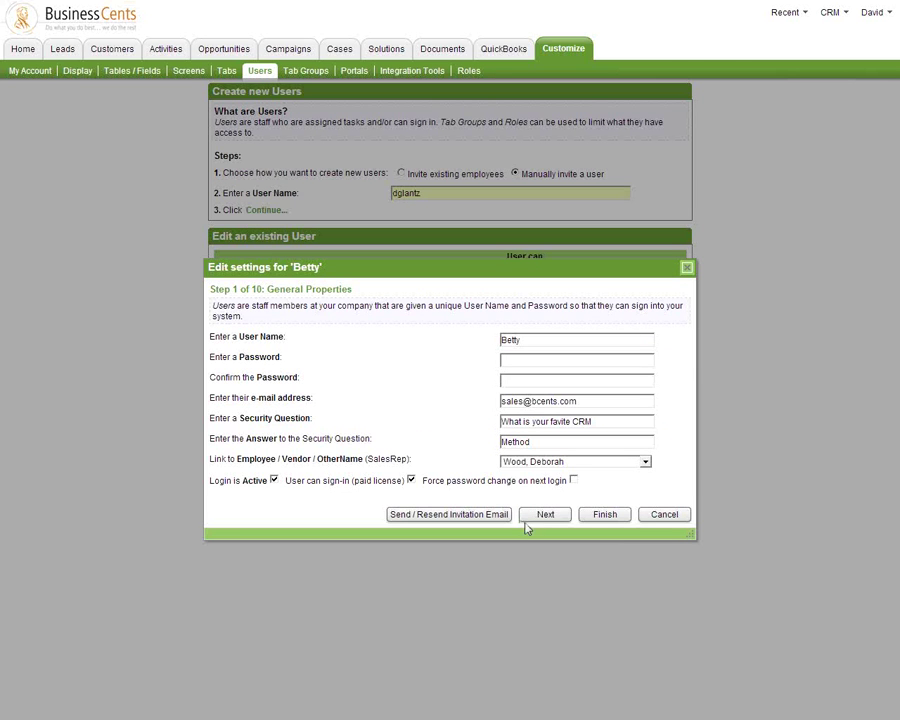
{"action": "left_click", "coordinate": [545, 515]}
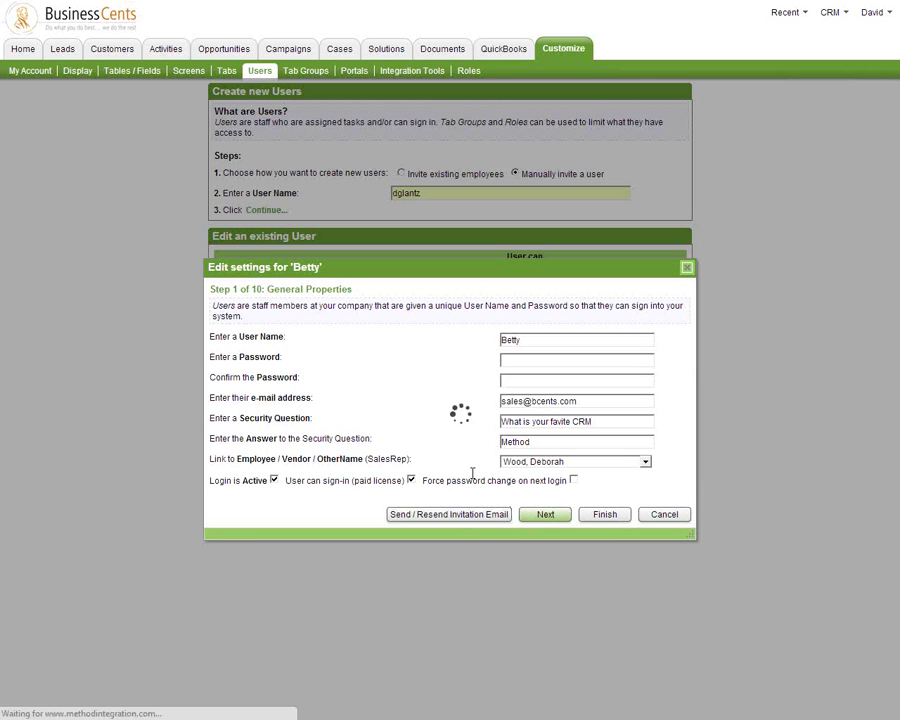
{"action": "left_click", "coordinate": [545, 516]}
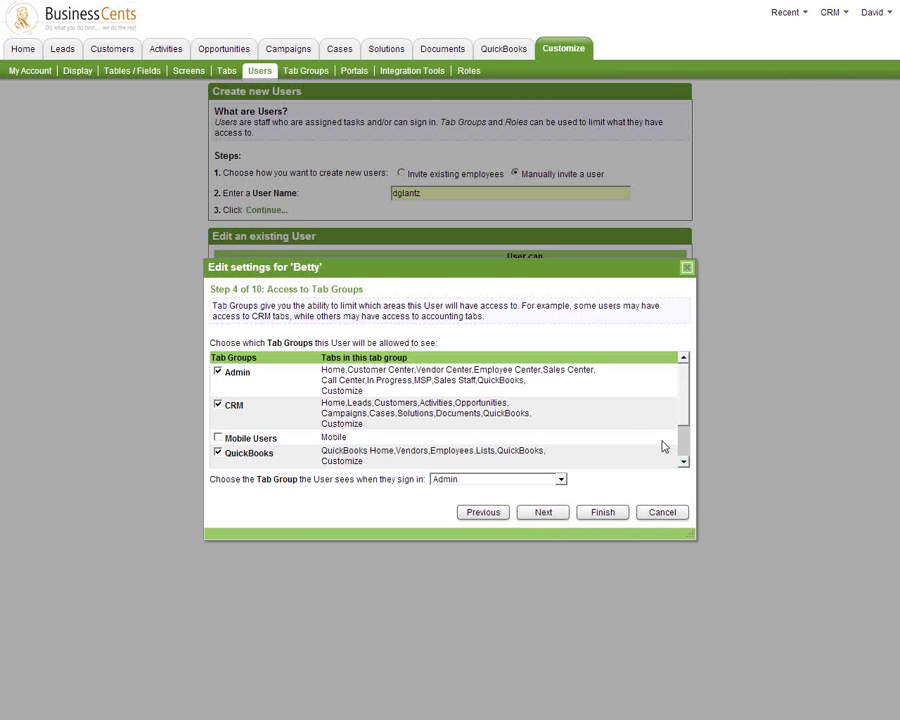
Untick the Admin, CRM and QuickBooks tab groups and try to continue
{"action": "left_click", "coordinate": [217, 404]}
{"action": "left_click", "coordinate": [217, 371]}
{"action": "left_click", "coordinate": [217, 453]}
{"action": "scroll", "coordinate": [686, 416], "scroll_direction": "down", "scroll_amount": 2}
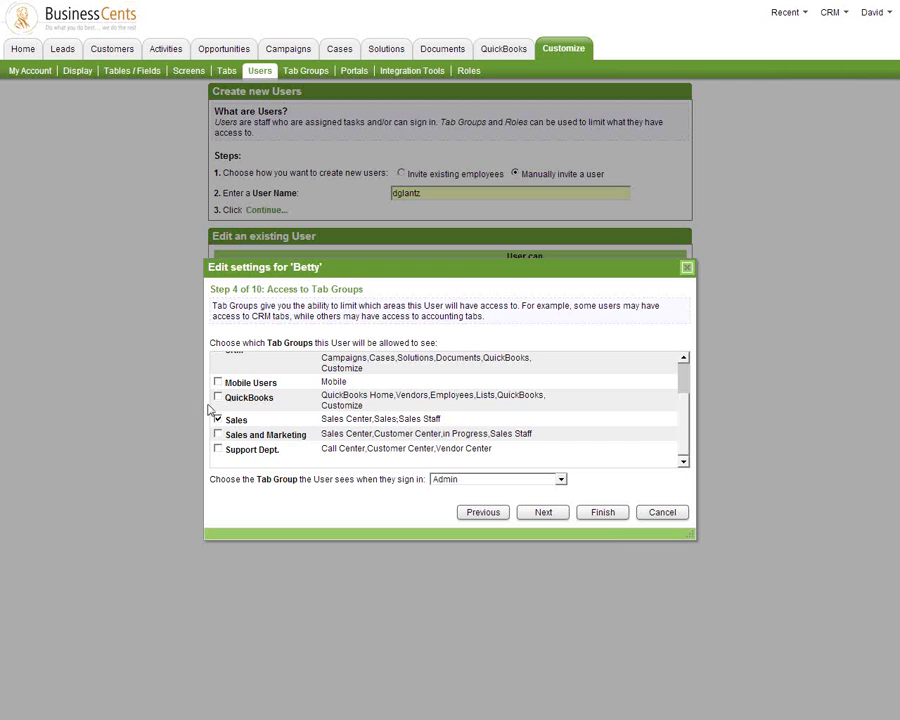
{"action": "left_click", "coordinate": [602, 513]}
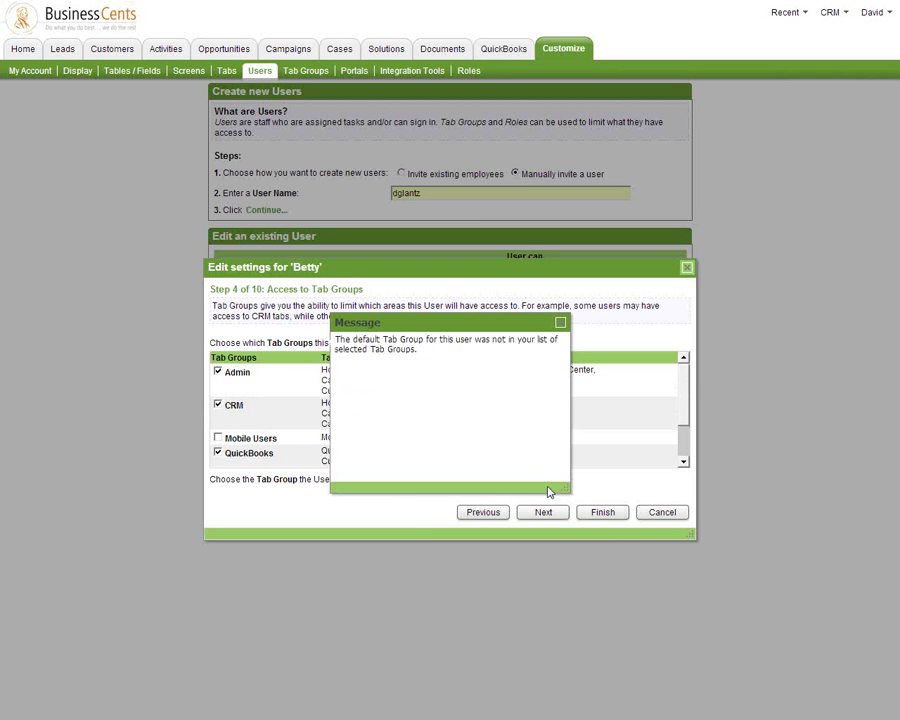
Dismiss the default-group warning and leave only Sales ticked among the tab groups
{"action": "left_click", "coordinate": [560, 323]}
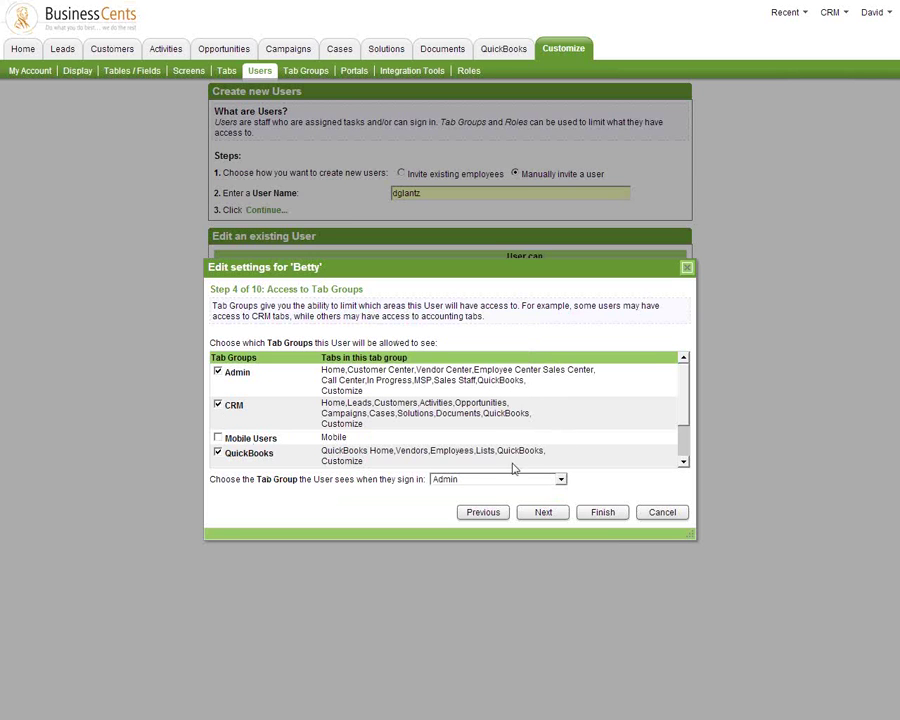
{"action": "left_click", "coordinate": [217, 372]}
{"action": "left_click", "coordinate": [217, 405]}
{"action": "left_click", "coordinate": [217, 452]}
Set Betty's sign-in tab group to Sales and save her settings
{"action": "left_click_drag", "start_coordinate": [684, 424], "coordinate": [683, 463]}
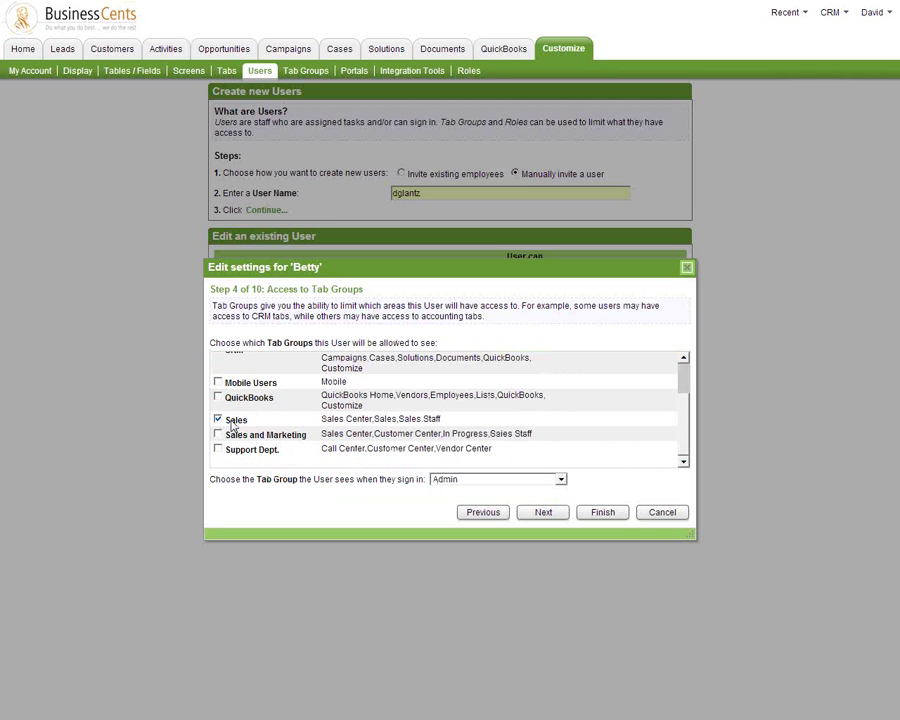
{"action": "left_click", "coordinate": [560, 480]}
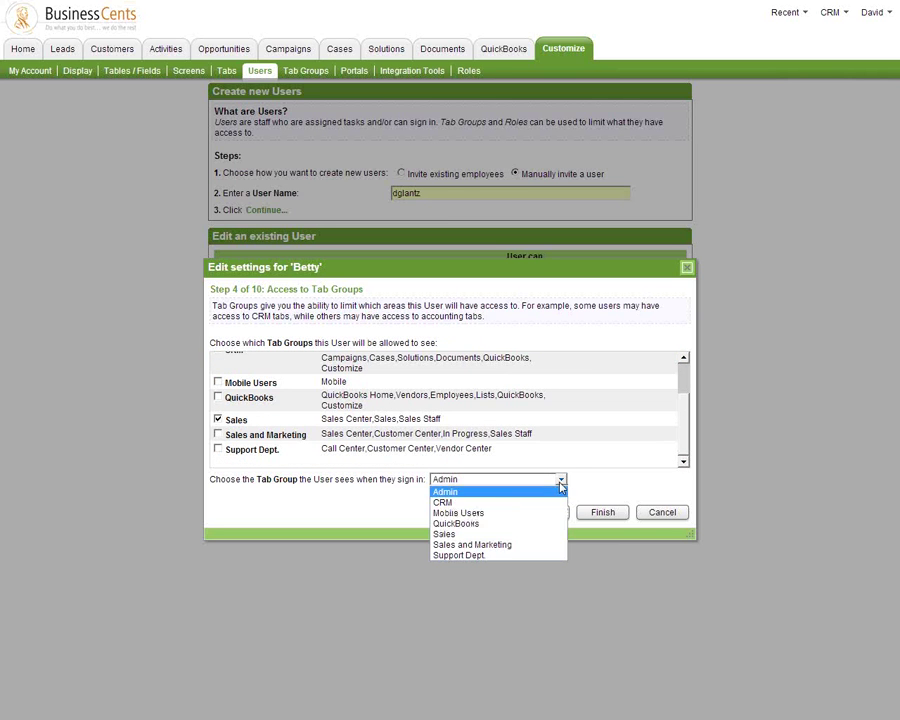
{"action": "left_click", "coordinate": [443, 534]}
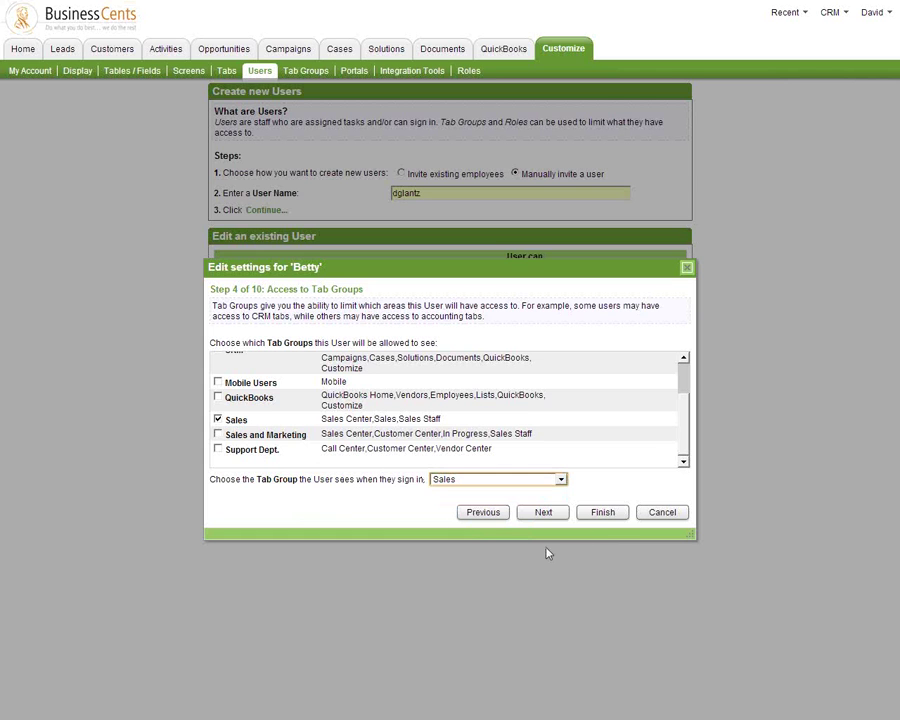
{"action": "left_click", "coordinate": [606, 514]}
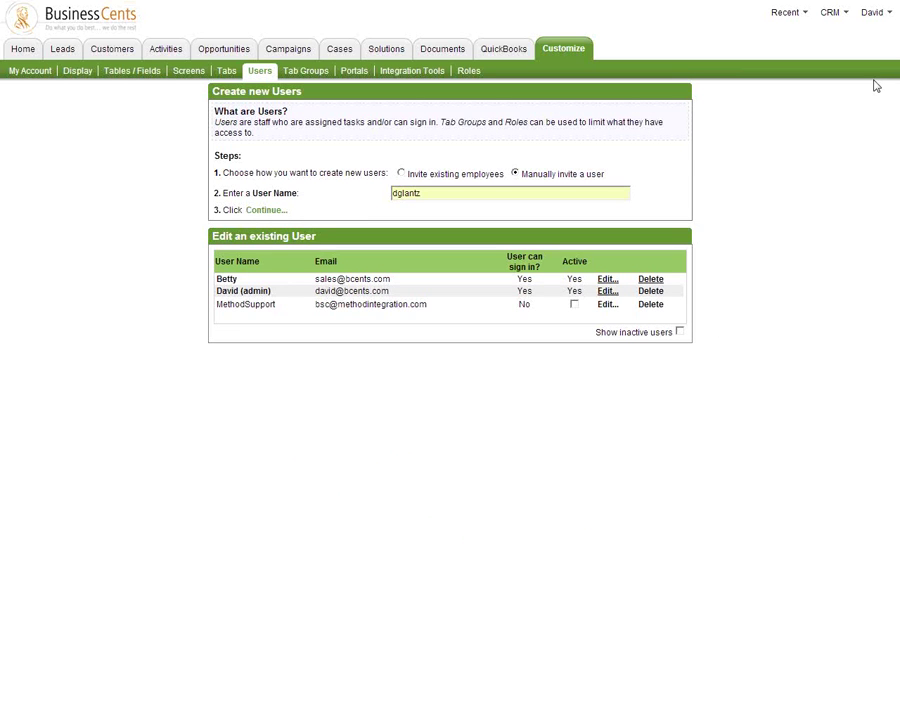
Open the tab-group dropdown, which lists the groups from Admin through Support Dept
{"action": "left_click", "coordinate": [833, 13]}
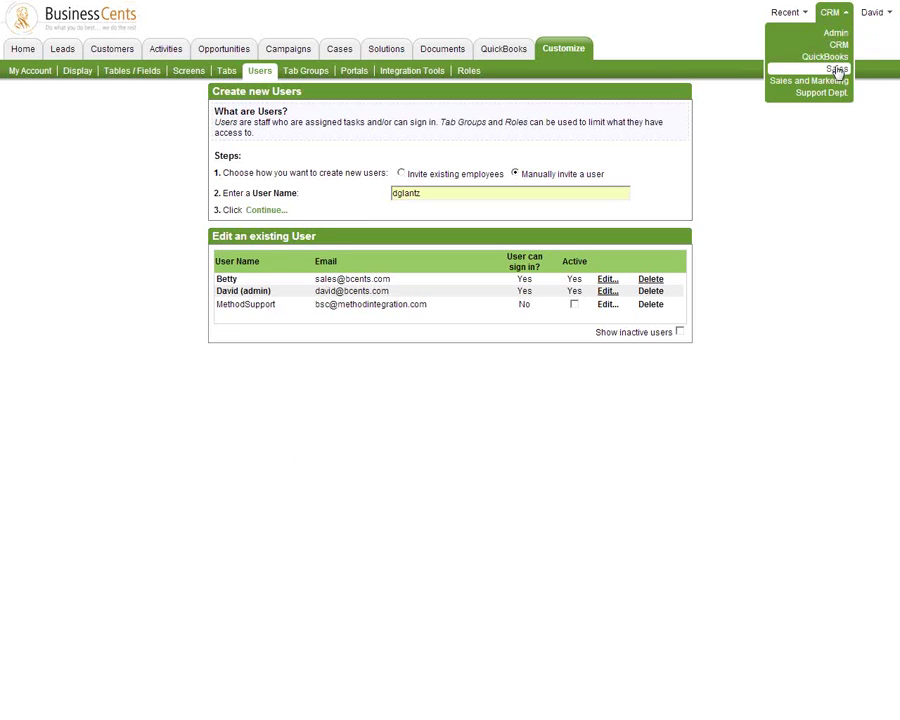